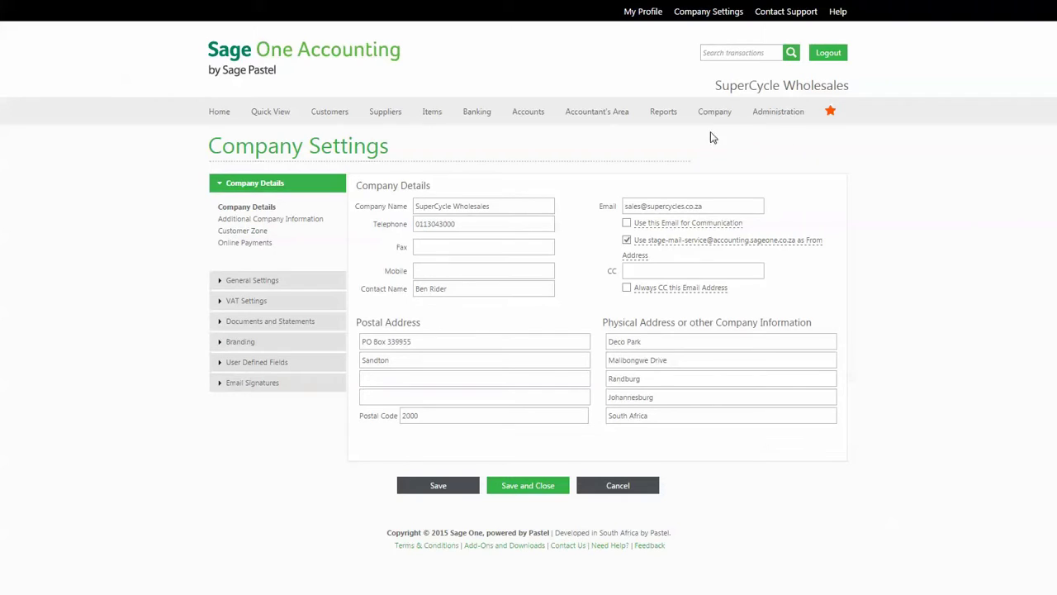
In Item Settings, add a new price list after International and name it Africa
{"action": "mouse_move", "coordinate": [708, 117]}
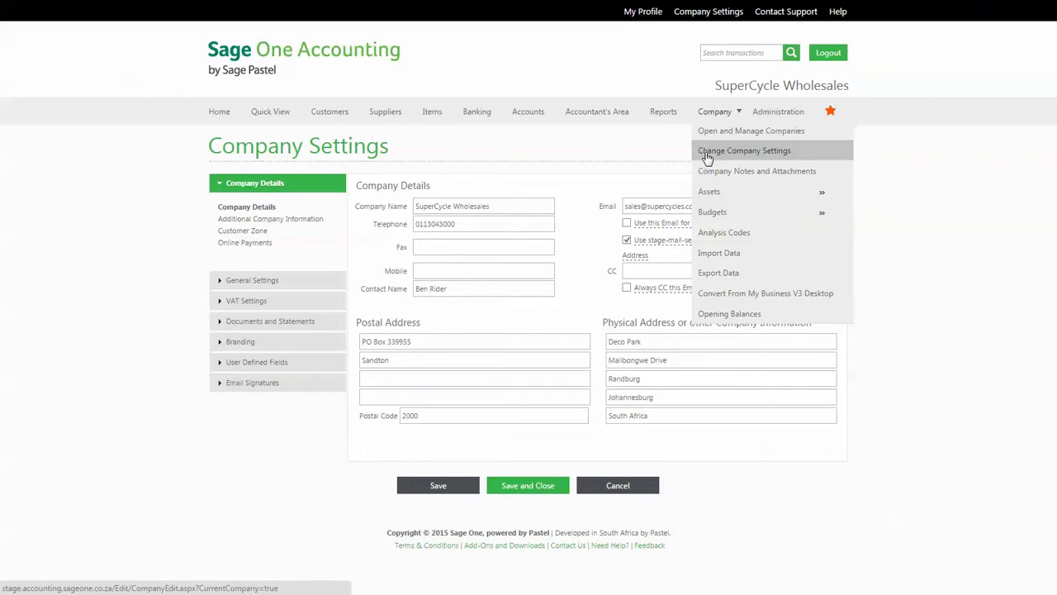
{"action": "left_click", "coordinate": [286, 280]}
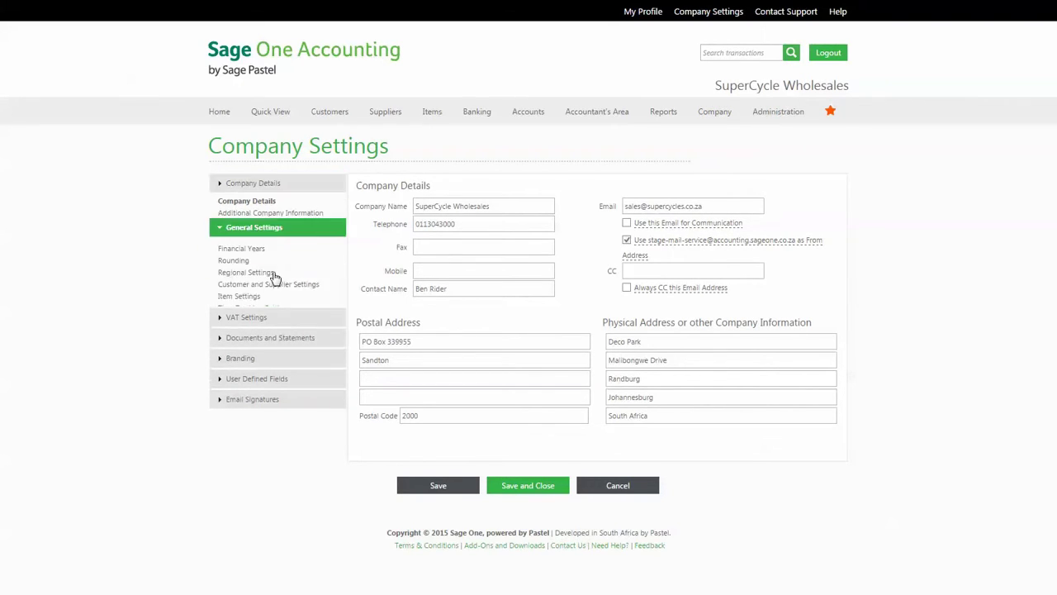
{"action": "left_click", "coordinate": [242, 276]}
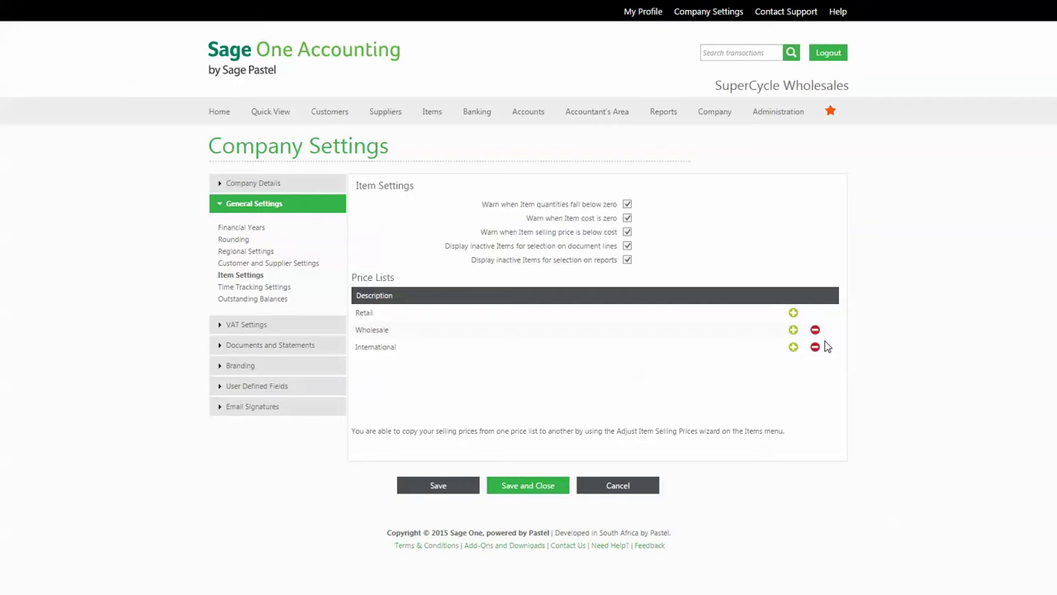
{"action": "left_click", "coordinate": [794, 347]}
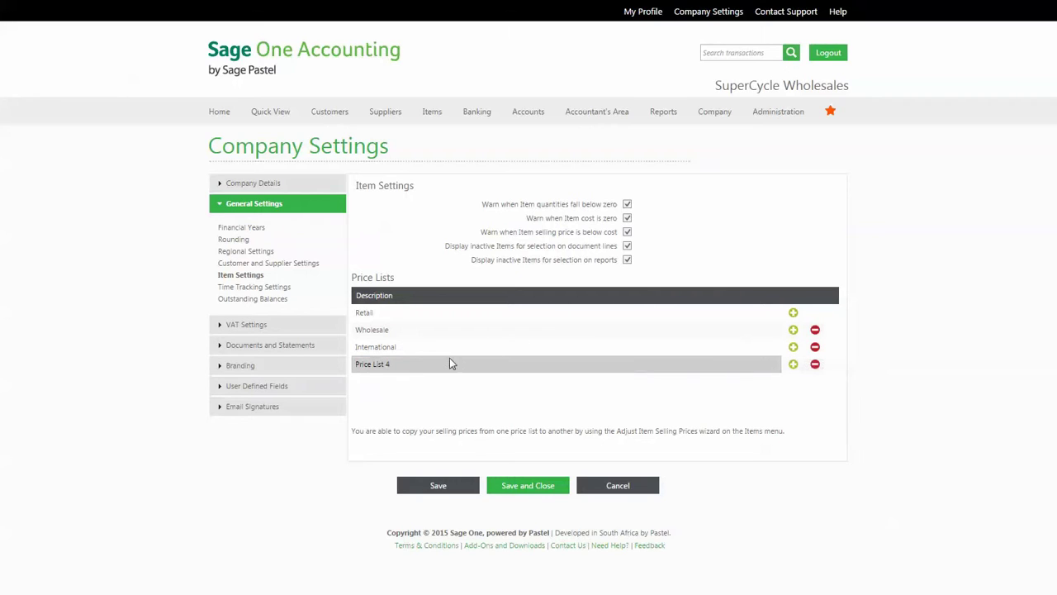
{"action": "left_click", "coordinate": [402, 367]}
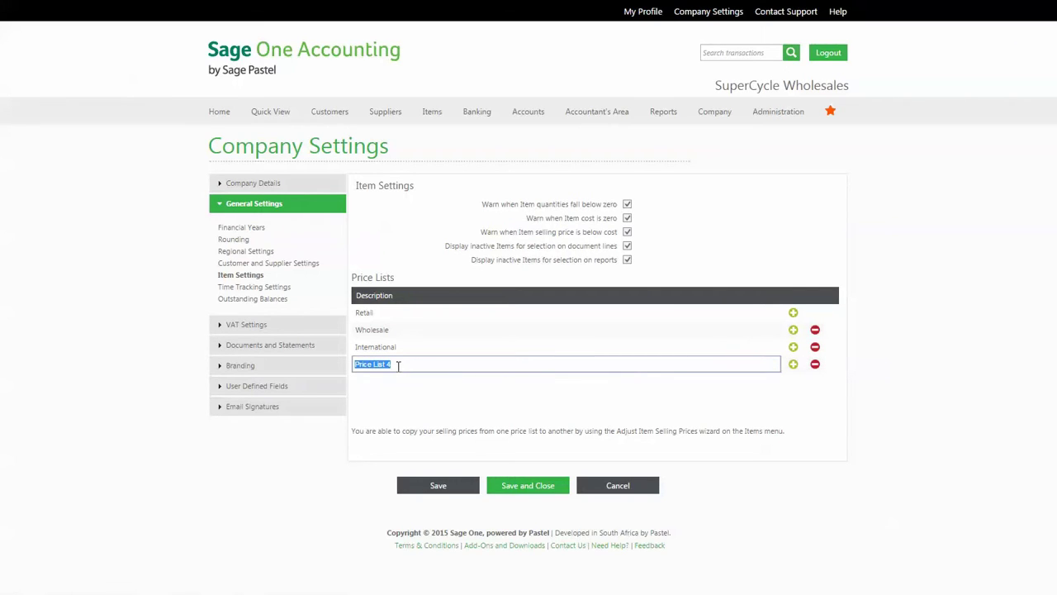
{"action": "type", "text": "Africa"}
{"action": "key", "text": "Tab"}
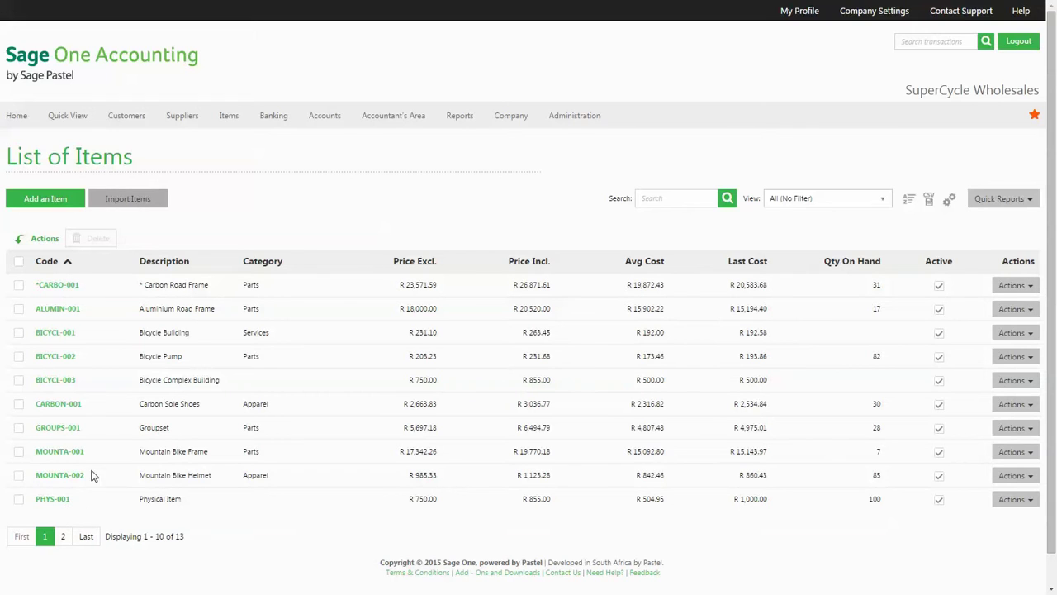
Give item *CARBO-001 an Africa price of R 22,000.00 excl. (R 25,080.00 incl. VAT)
{"action": "left_click", "coordinate": [68, 287]}
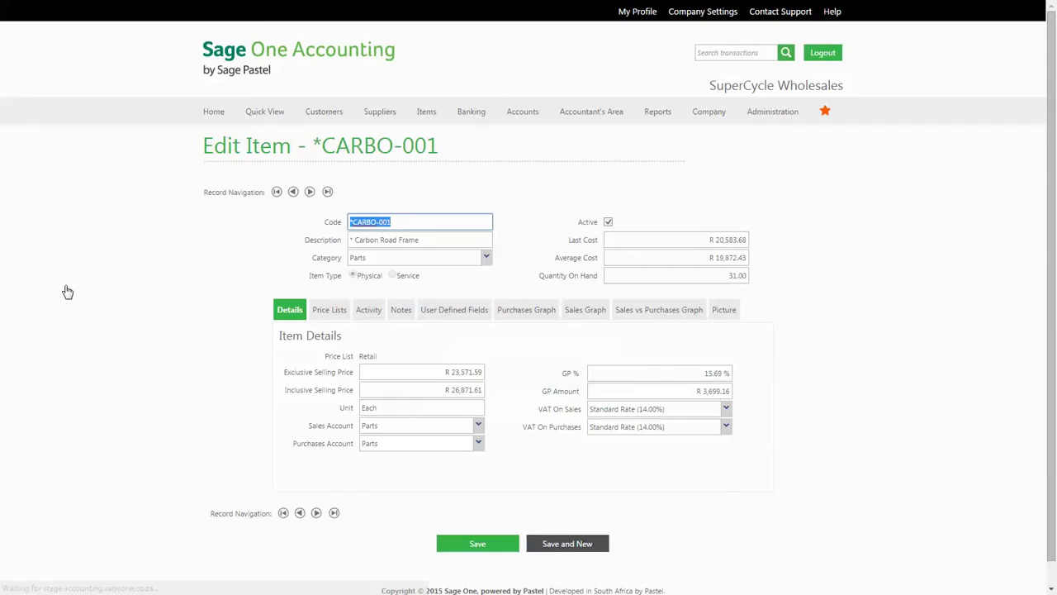
{"action": "left_click", "coordinate": [323, 310]}
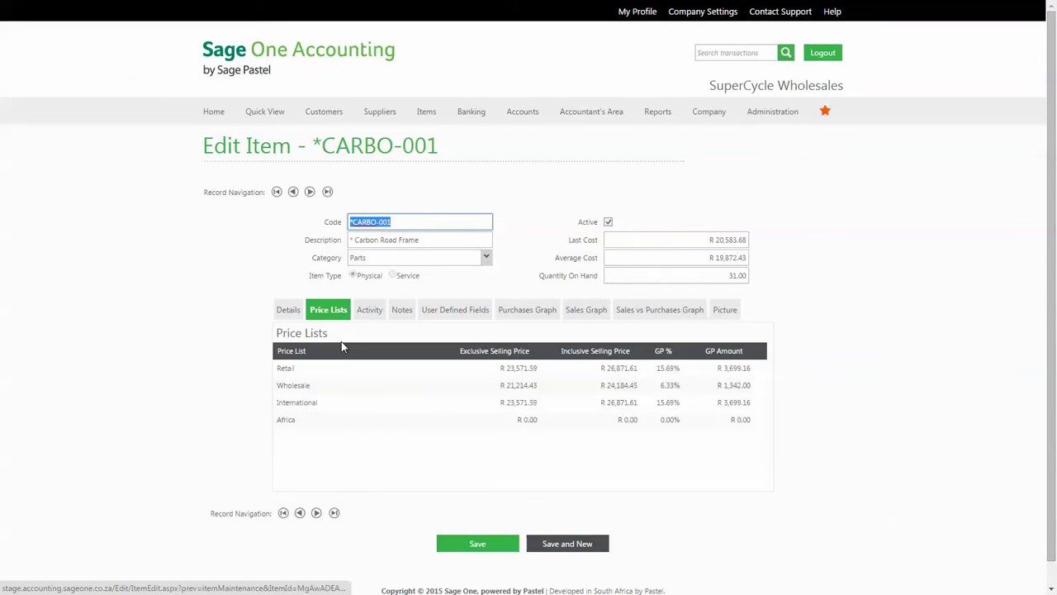
{"action": "left_click", "coordinate": [530, 420]}
{"action": "key", "text": "BackSpace"}
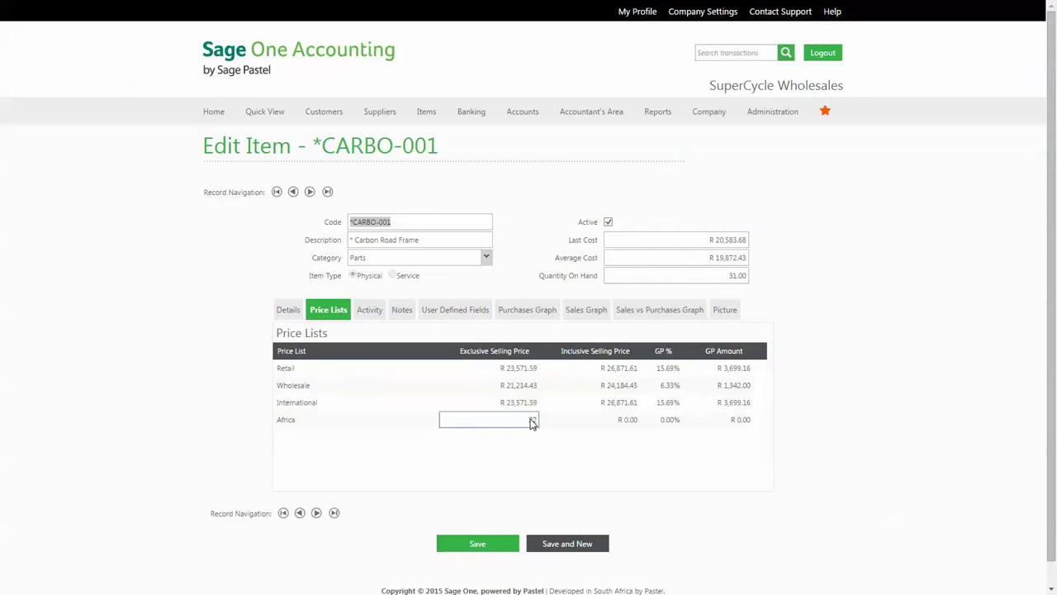
{"action": "key", "text": "Tab"}
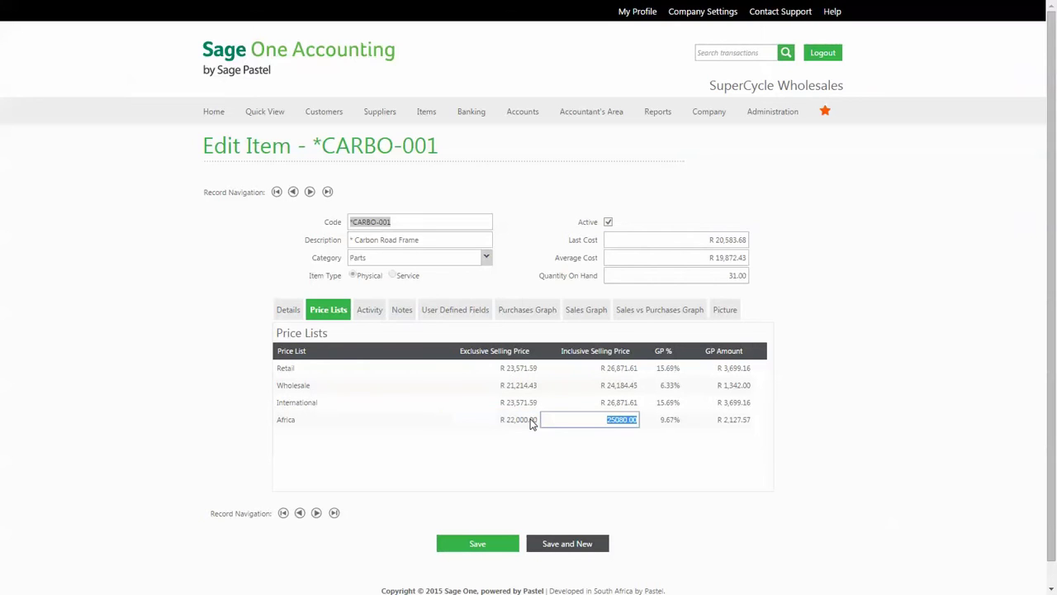
{"action": "key", "text": "Tab"}
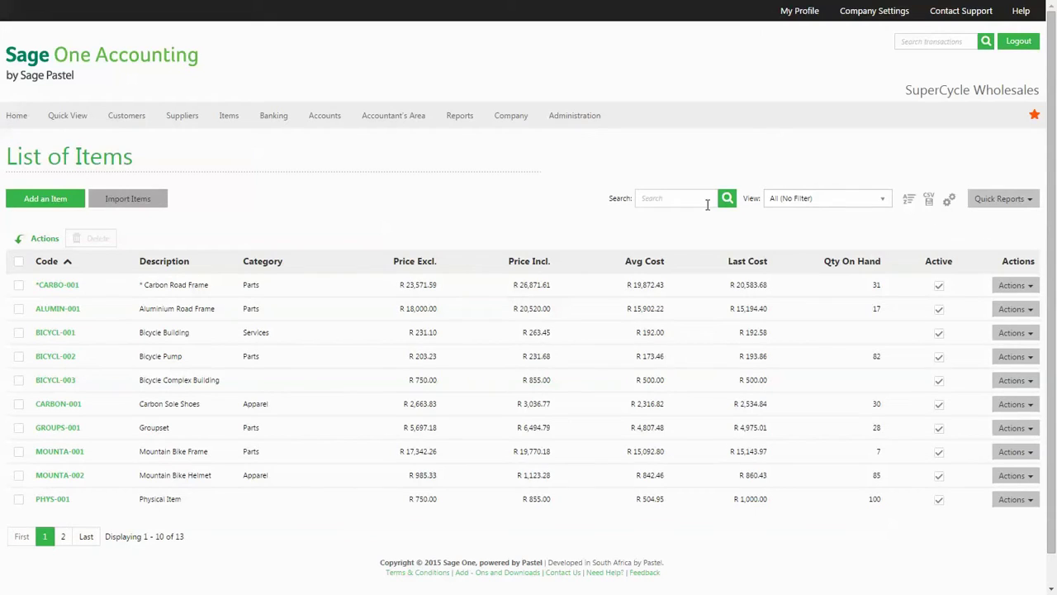
Start the Adjust Item Selling Prices wizard with the copy-from-another-price-list option
{"action": "mouse_move", "coordinate": [231, 124]}
{"action": "mouse_move", "coordinate": [267, 184]}
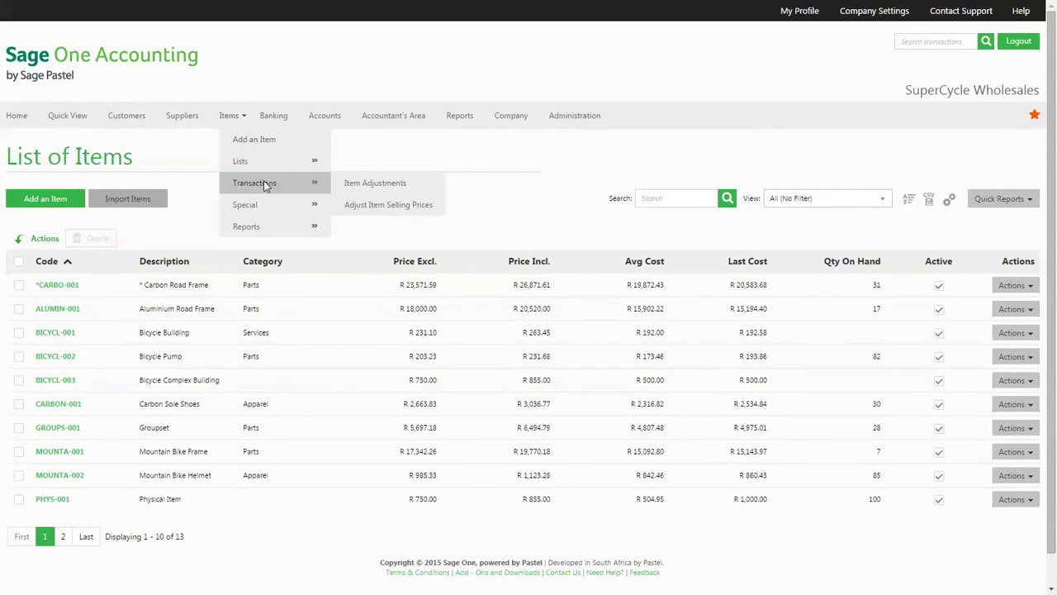
{"action": "left_click", "coordinate": [397, 205]}
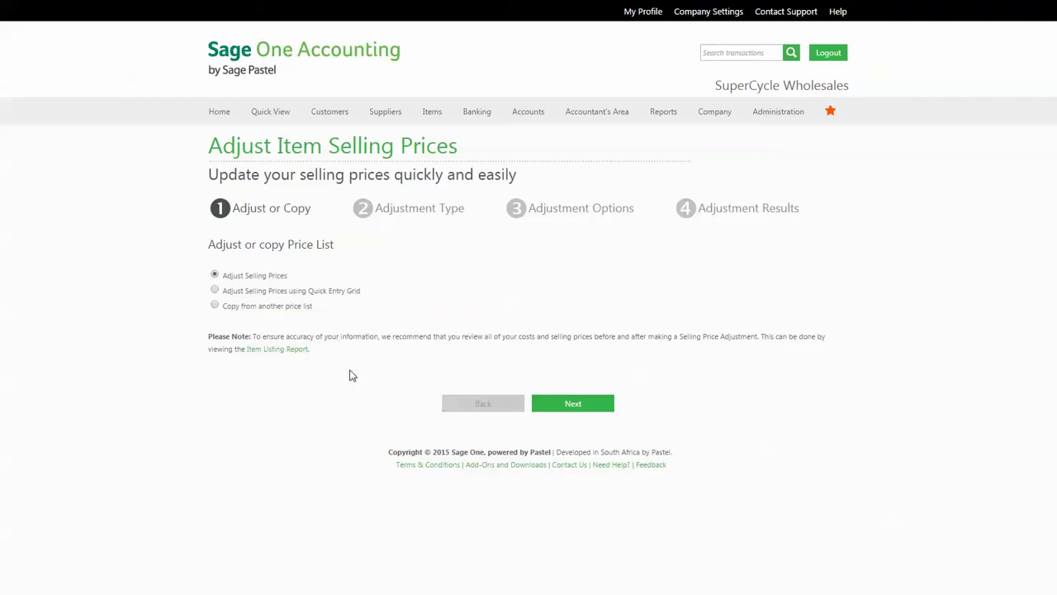
{"action": "mouse_move", "coordinate": [709, 116]}
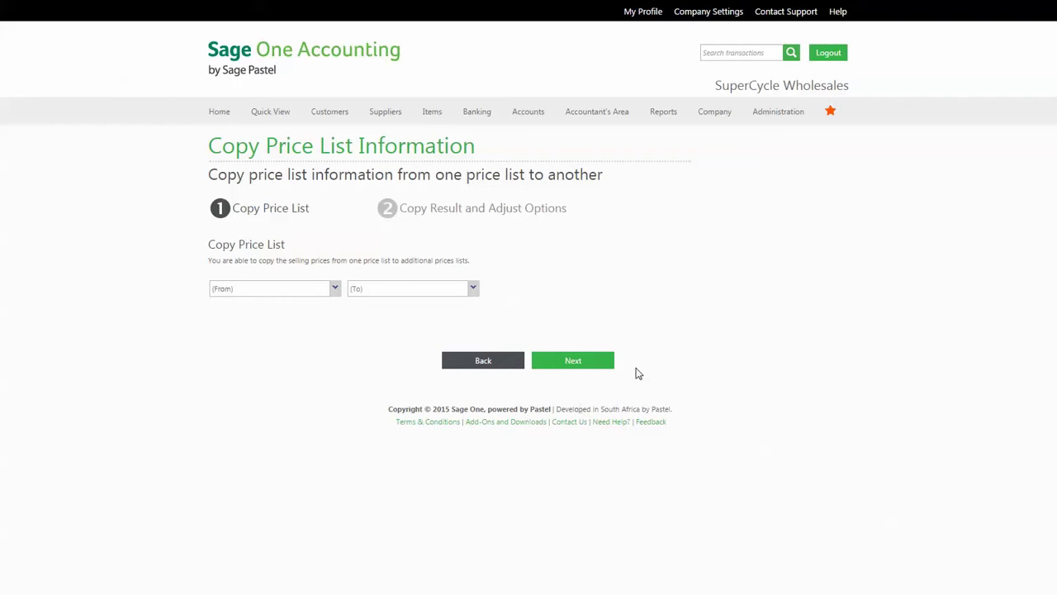
Copy the Wholesale selling prices into the Africa price list
{"action": "left_click", "coordinate": [334, 289]}
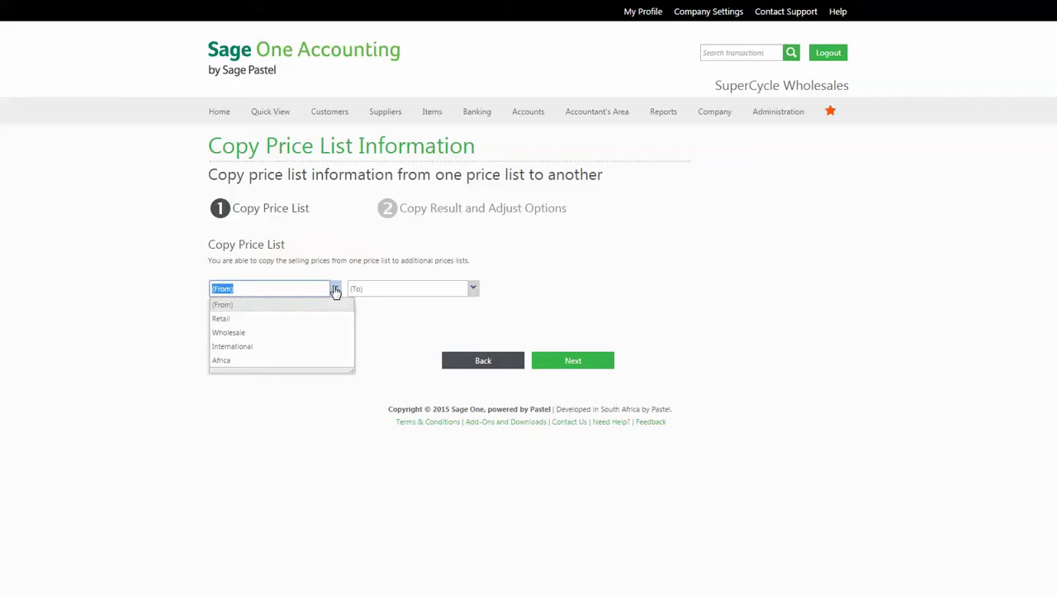
{"action": "left_click", "coordinate": [259, 332]}
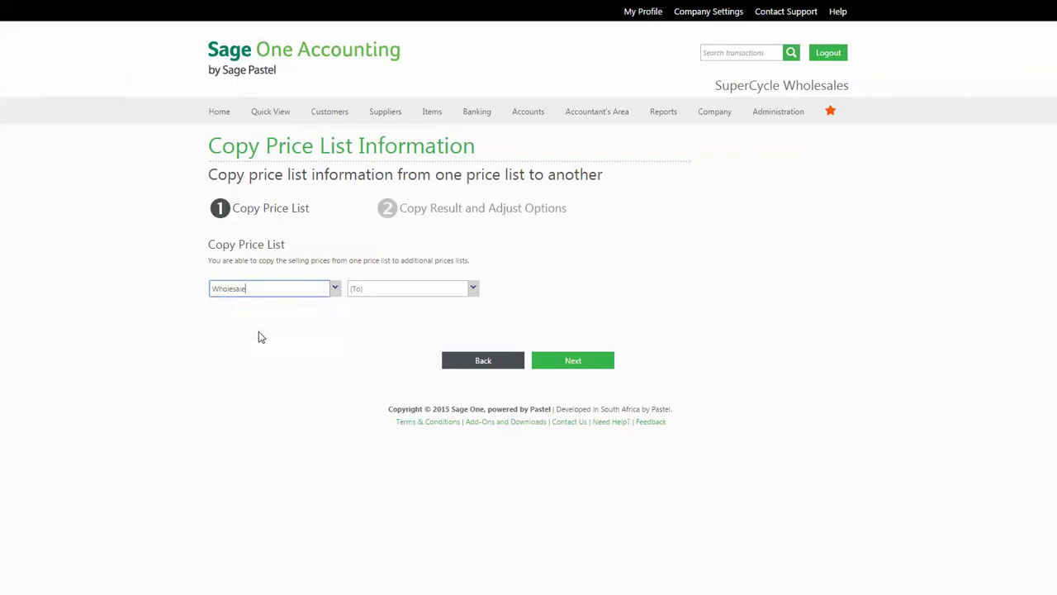
{"action": "left_click", "coordinate": [476, 292]}
{"action": "left_click", "coordinate": [354, 348]}
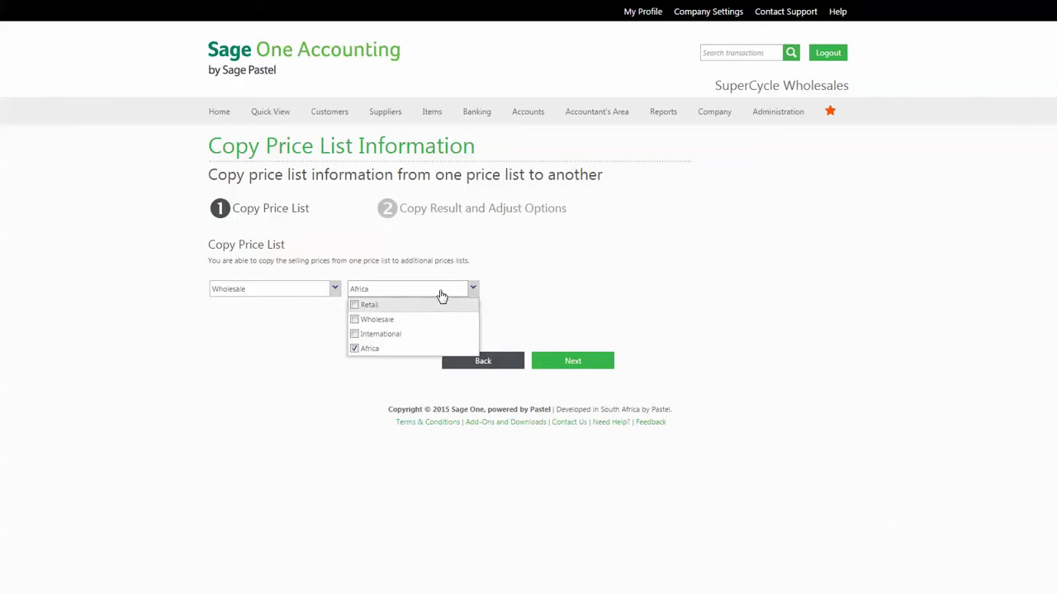
{"action": "left_click", "coordinate": [528, 291]}
{"action": "left_click", "coordinate": [583, 361]}
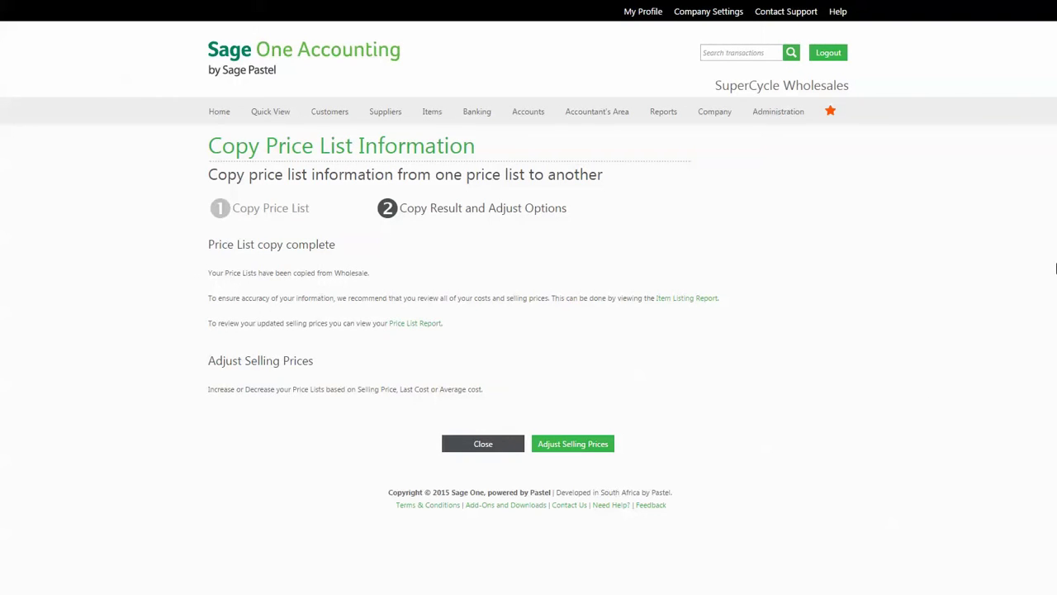
Start a selling price adjustment and select Africa as the price list to update
{"action": "left_click", "coordinate": [592, 447]}
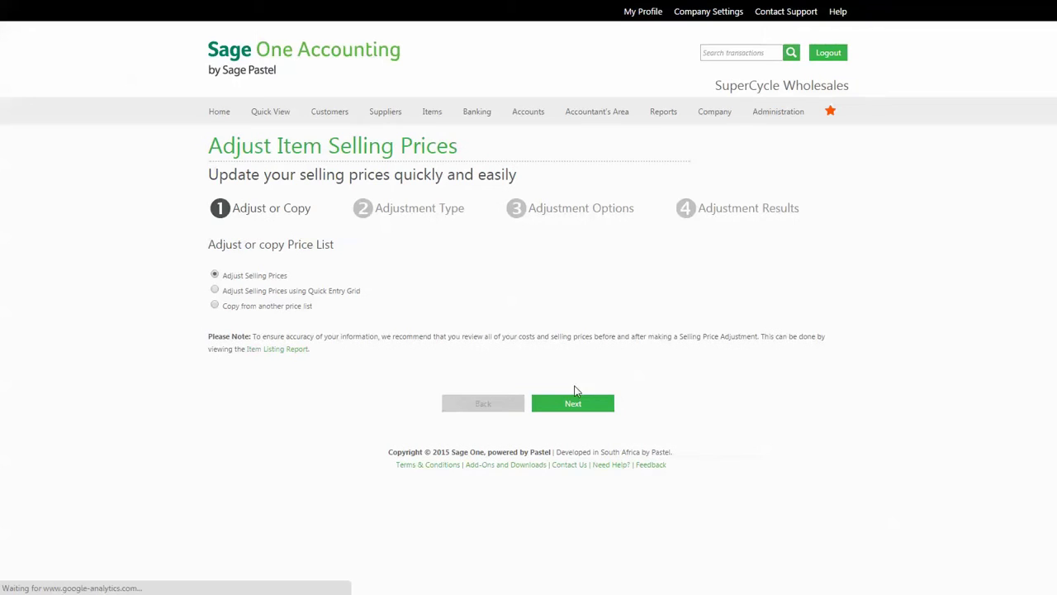
{"action": "left_click", "coordinate": [550, 406]}
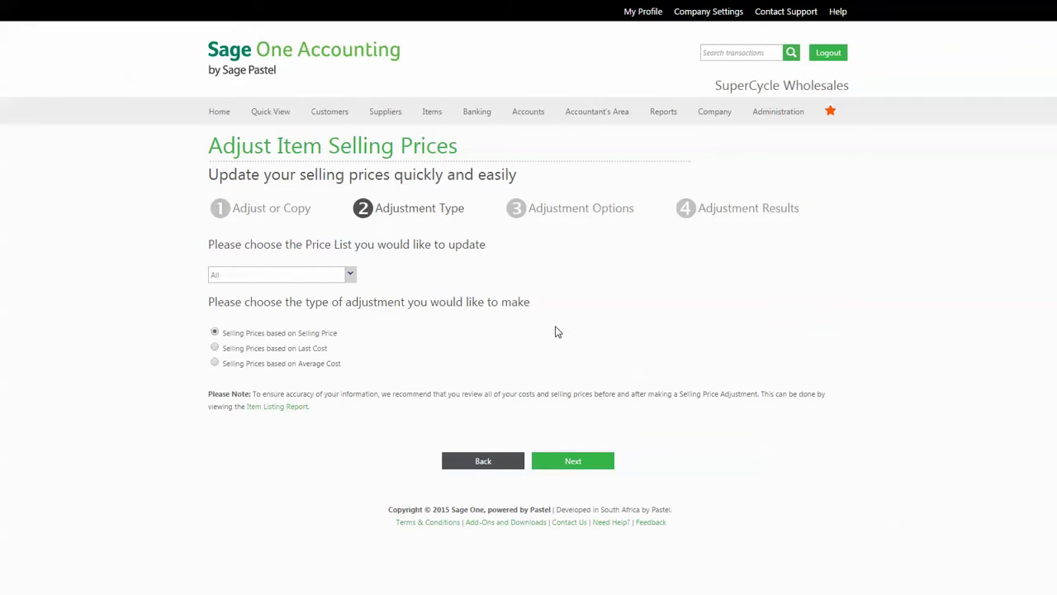
{"action": "left_click", "coordinate": [354, 276]}
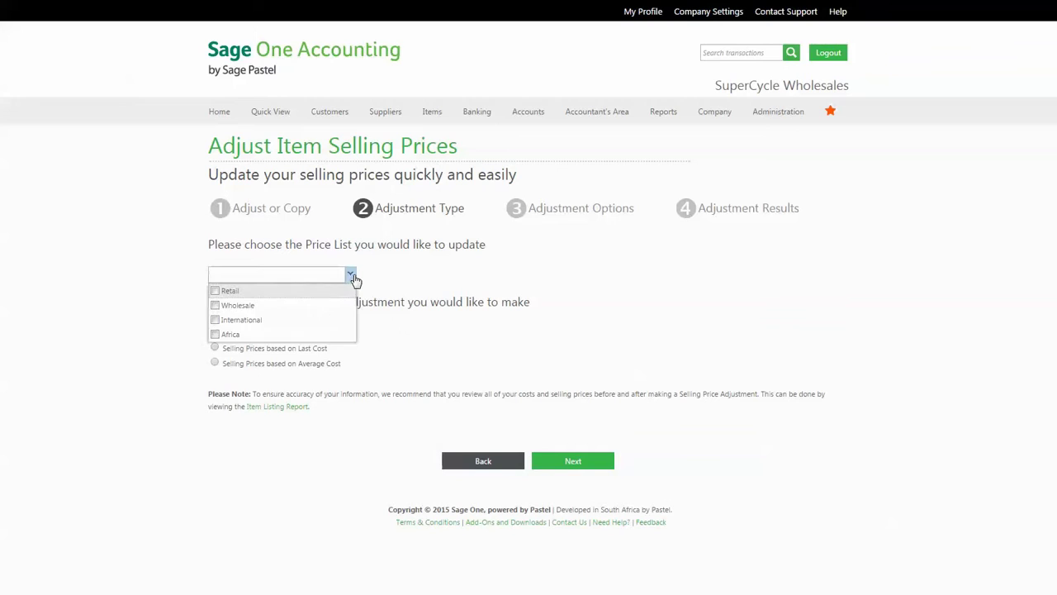
{"action": "left_click", "coordinate": [215, 335]}
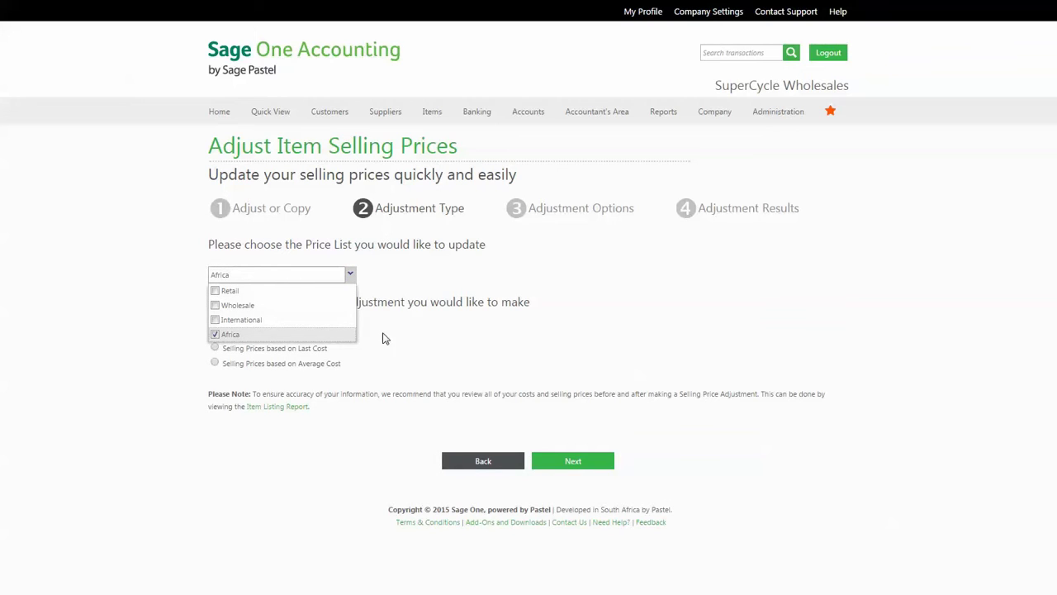
{"action": "left_click", "coordinate": [425, 343]}
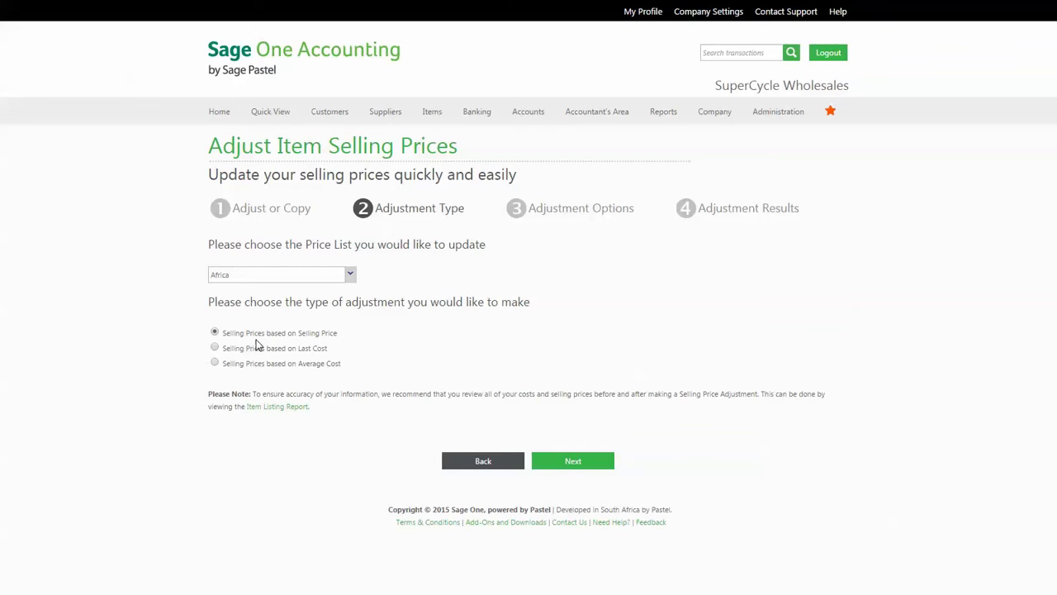
Base the Africa adjustment on current selling prices instead of last or average cost
{"action": "left_click", "coordinate": [215, 348]}
{"action": "left_click", "coordinate": [215, 364]}
{"action": "left_click", "coordinate": [217, 332]}
{"action": "left_click", "coordinate": [561, 463]}
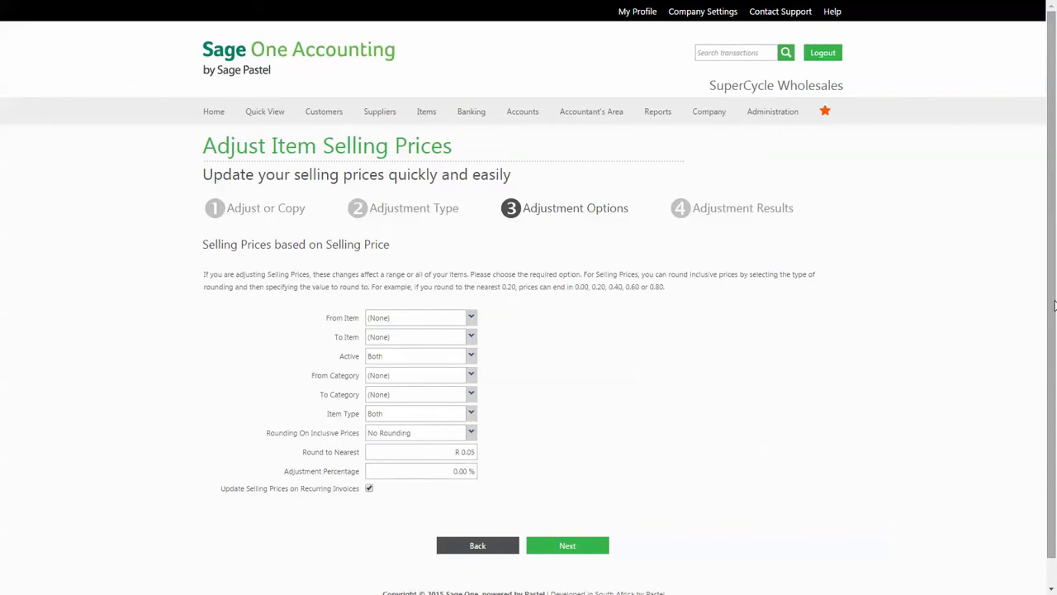
Apply a 10% increase to Africa prices for the Apparel category only
{"action": "left_click", "coordinate": [473, 378]}
{"action": "left_click", "coordinate": [404, 407]}
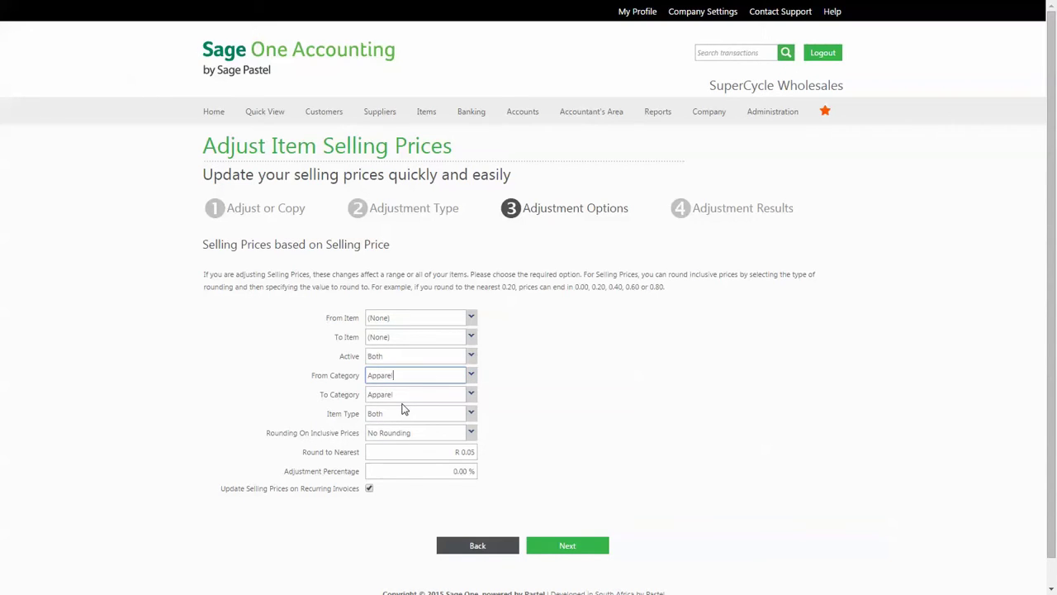
{"action": "left_click", "coordinate": [531, 401]}
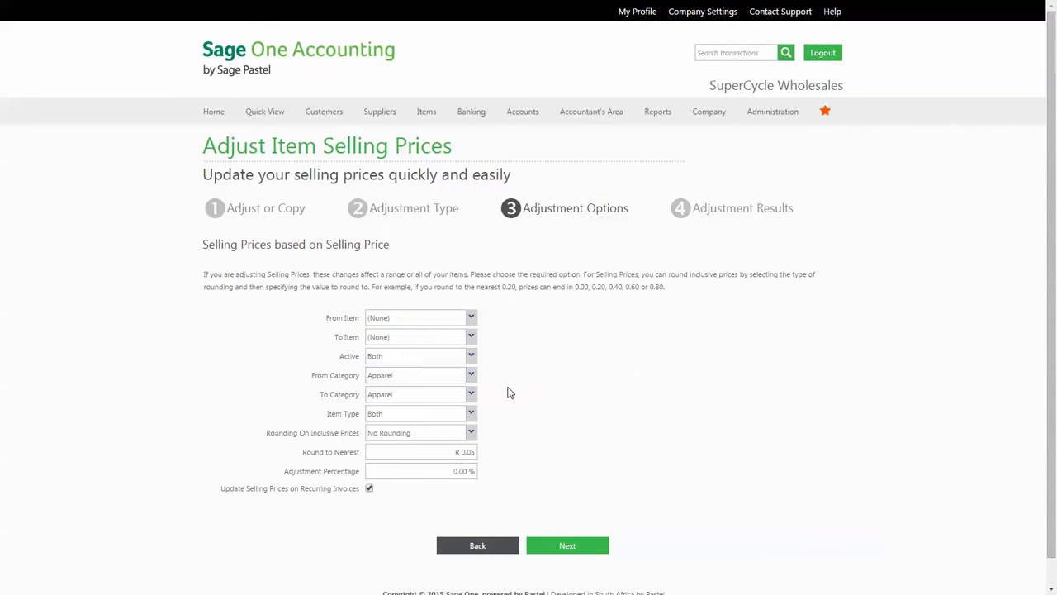
{"action": "left_click", "coordinate": [393, 471]}
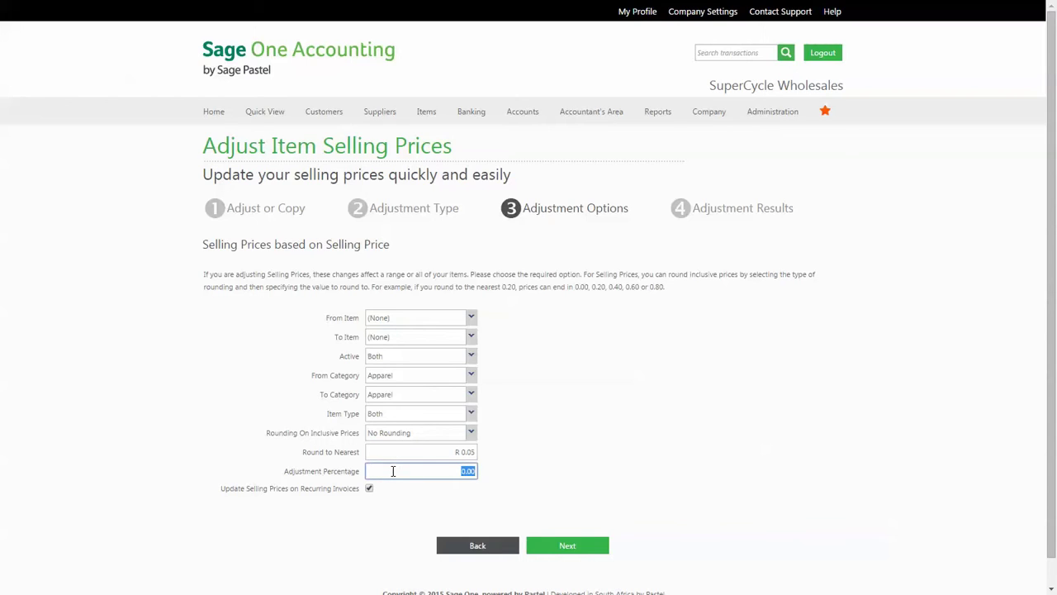
{"action": "type", "text": "10"}
{"action": "key", "text": "Tab"}
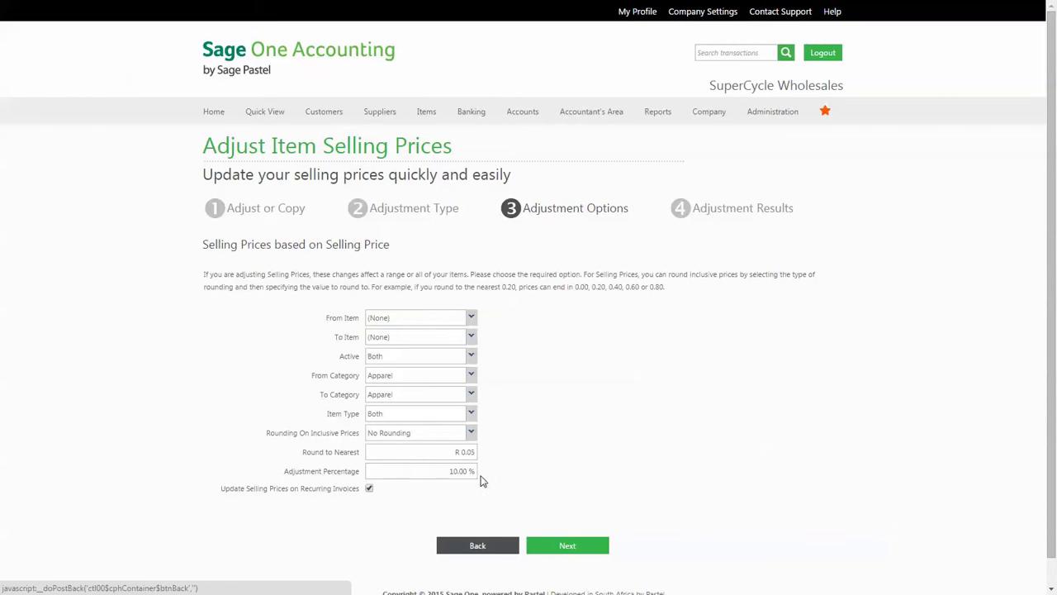
{"action": "left_click", "coordinate": [369, 489]}
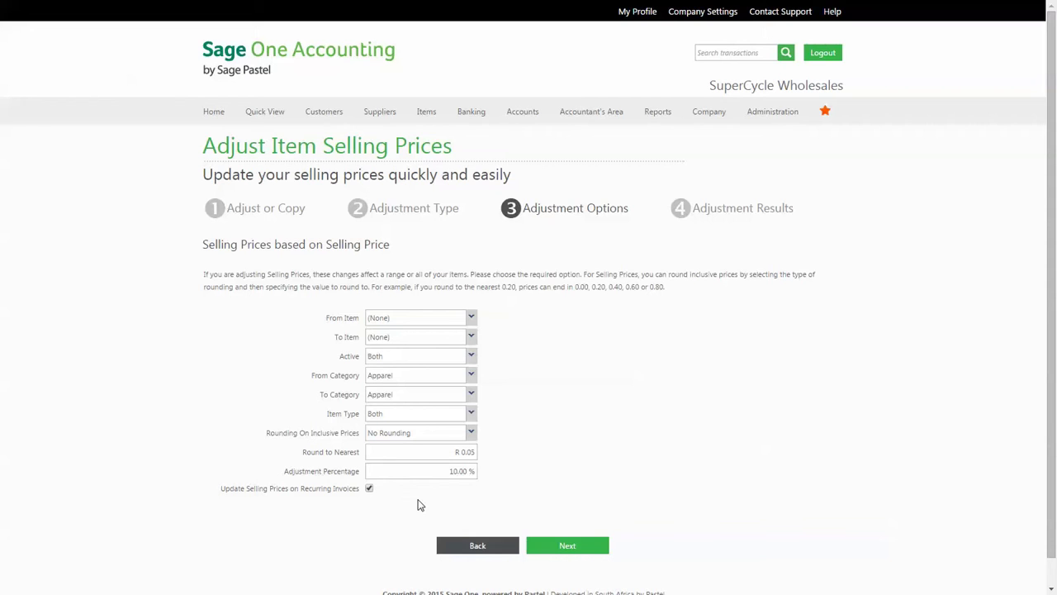
{"action": "left_click", "coordinate": [598, 552]}
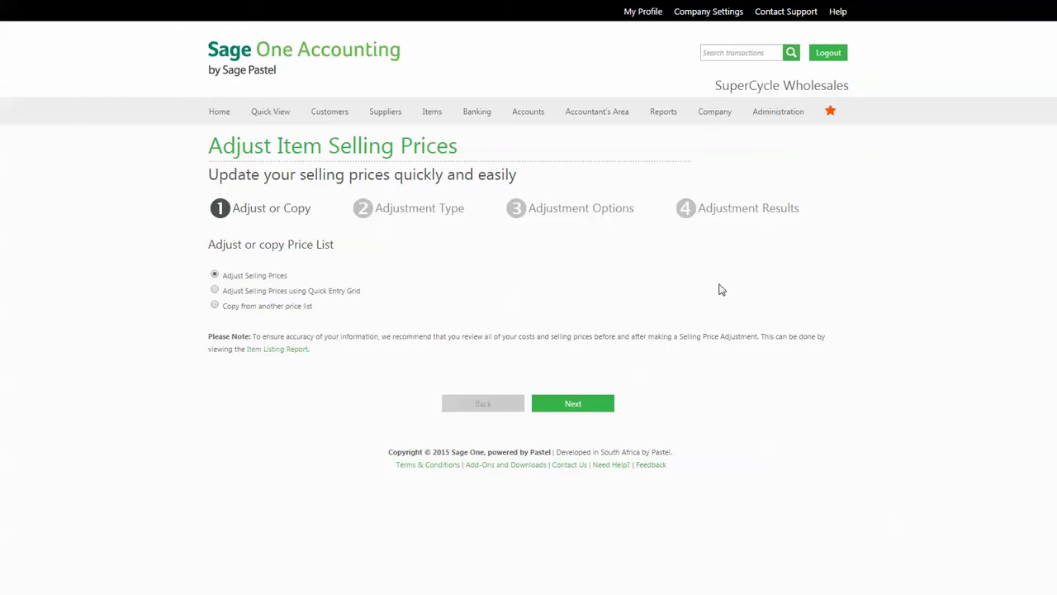
Open the Africa quick entry grid pre-filled with prices adjusted by 10.00%
{"action": "left_click", "coordinate": [215, 291]}
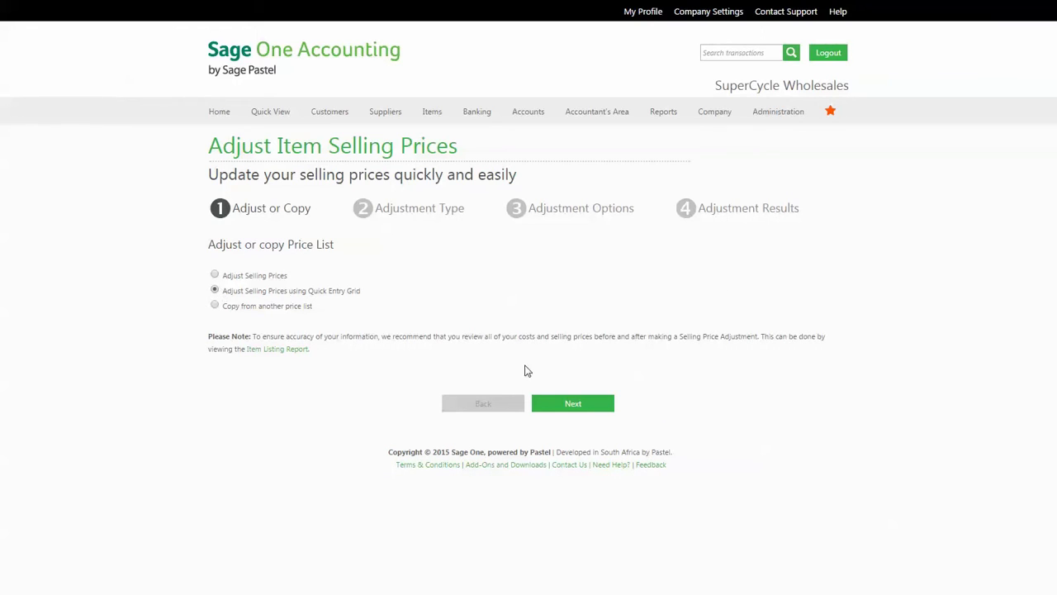
{"action": "left_click", "coordinate": [554, 404]}
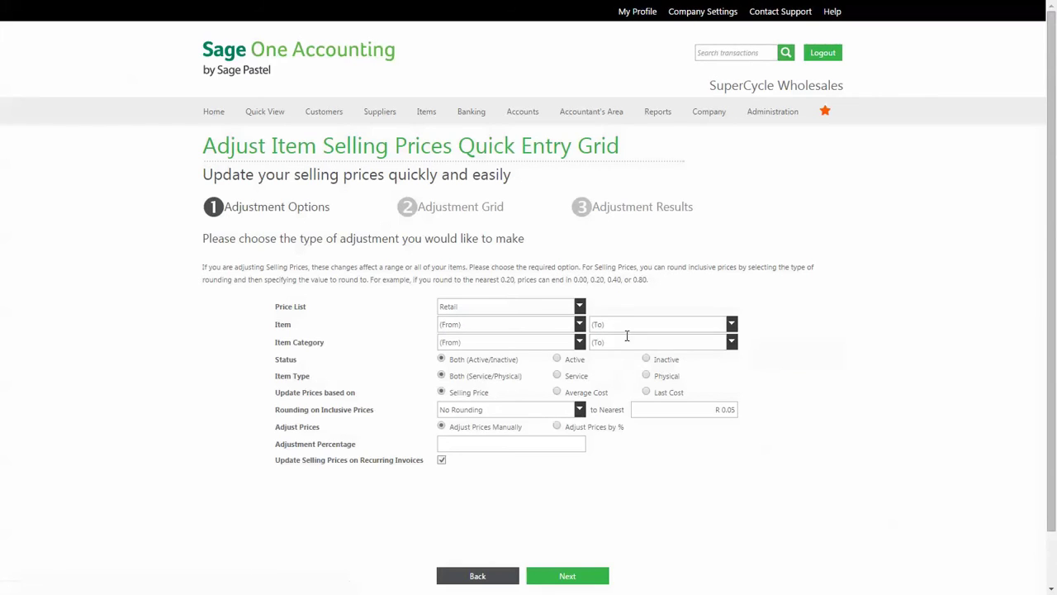
{"action": "left_click", "coordinate": [580, 307]}
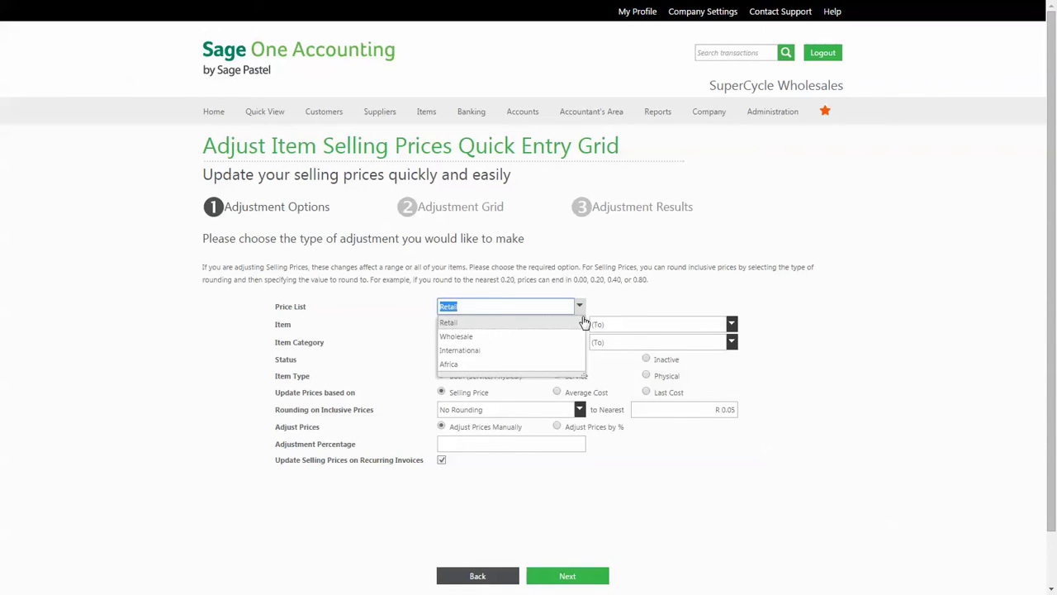
{"action": "left_click", "coordinate": [565, 364]}
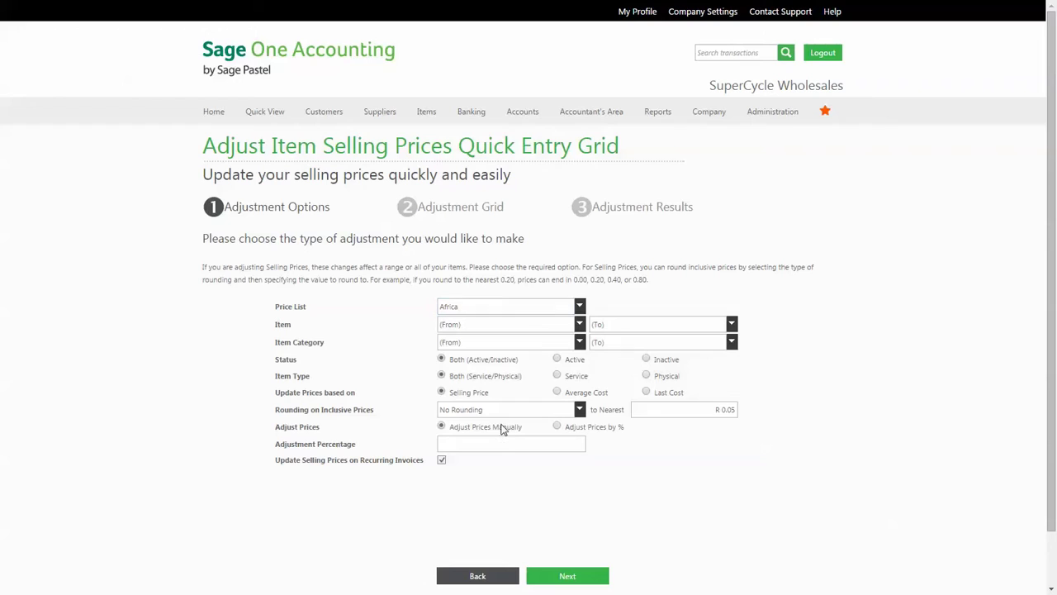
{"action": "left_click", "coordinate": [441, 427]}
{"action": "left_click", "coordinate": [521, 442]}
{"action": "type", "text": "10"}
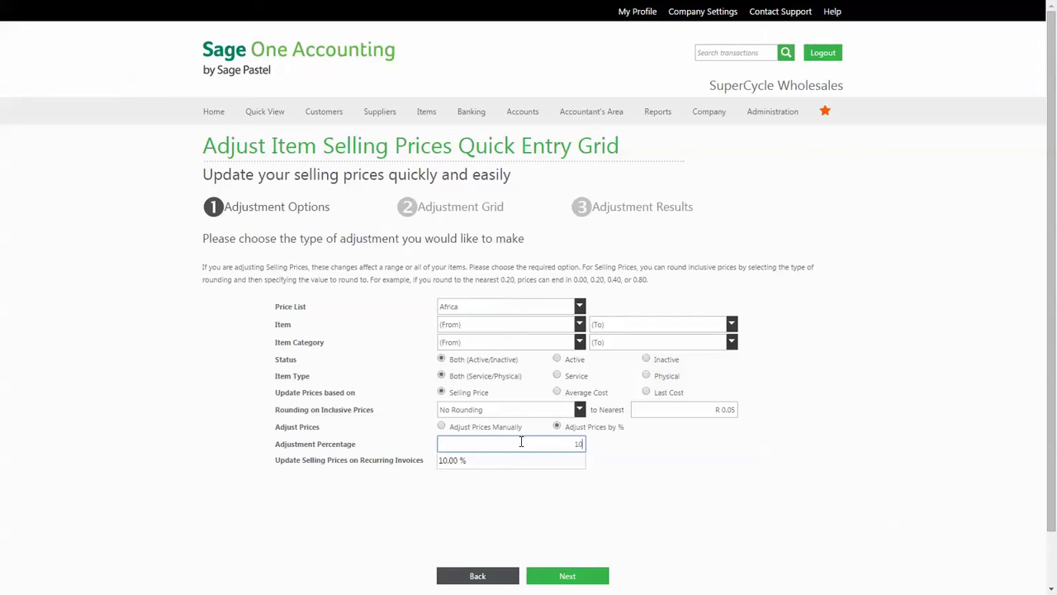
{"action": "left_click", "coordinate": [537, 464]}
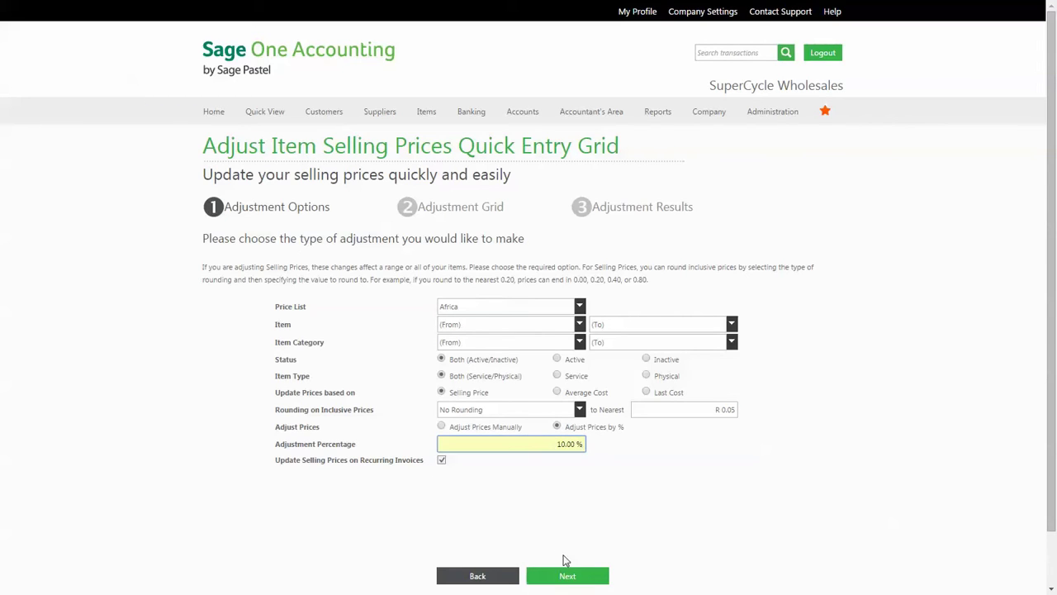
{"action": "left_click", "coordinate": [569, 578]}
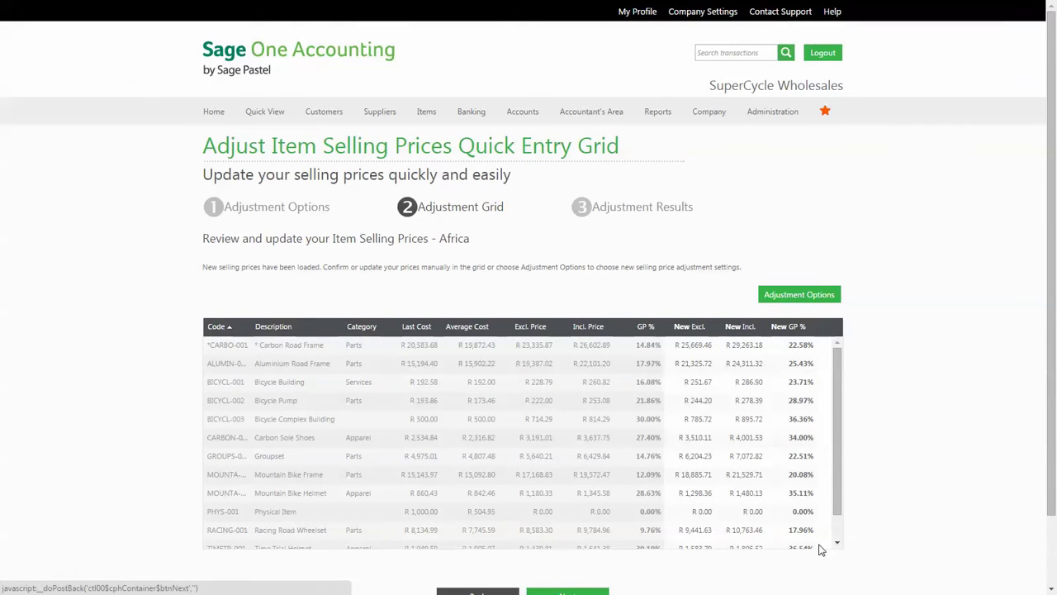
Set the Bicycle Pump's new Africa excl. price to R 222.00 in the grid
{"action": "left_click", "coordinate": [802, 297]}
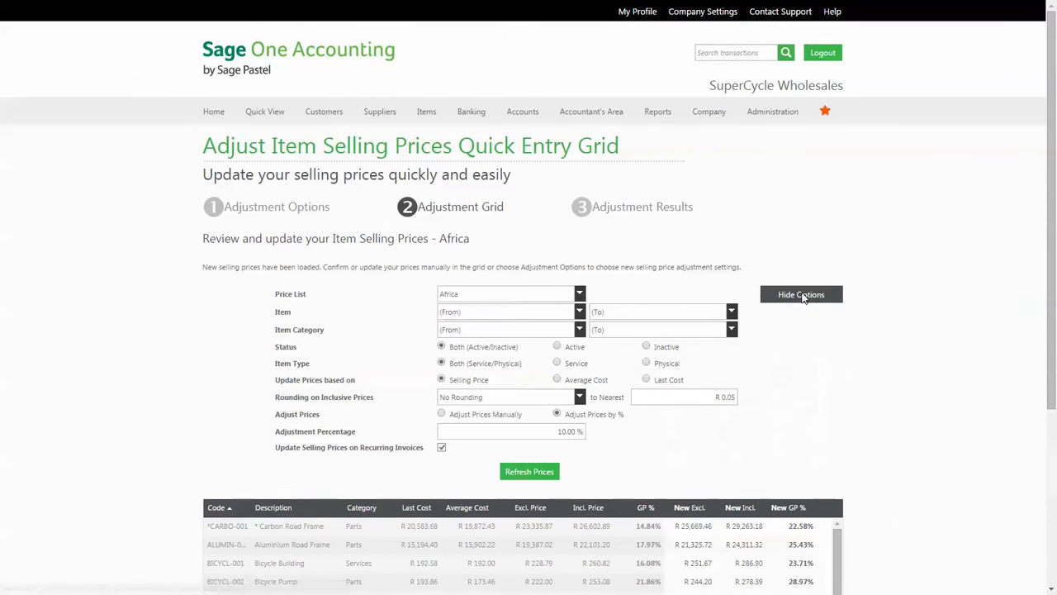
{"action": "left_click", "coordinate": [805, 295]}
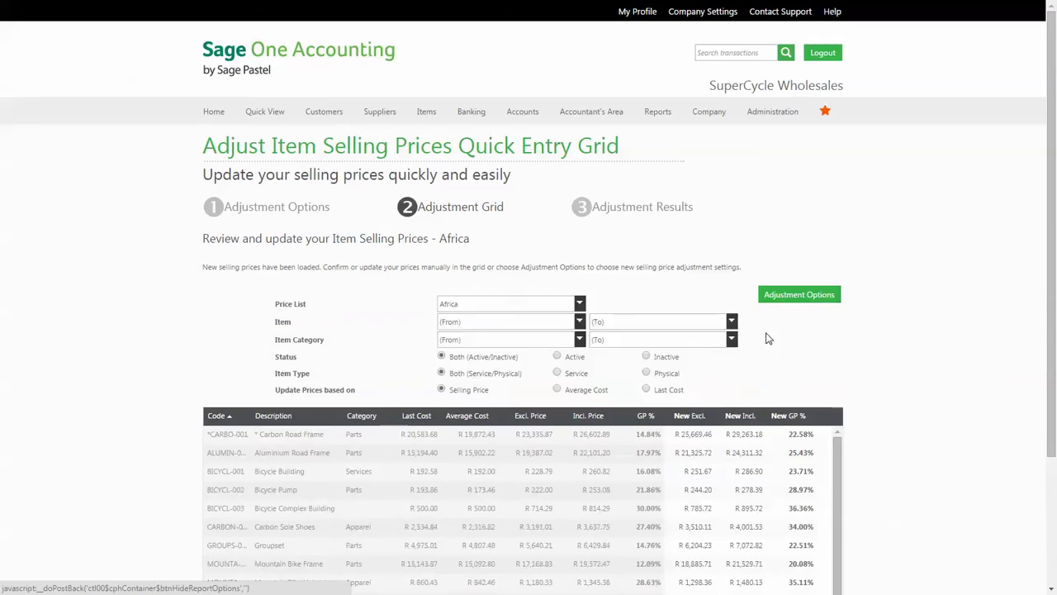
{"action": "scroll", "coordinate": [708, 405], "scroll_direction": "down", "scroll_amount": 2}
{"action": "left_click", "coordinate": [700, 373]}
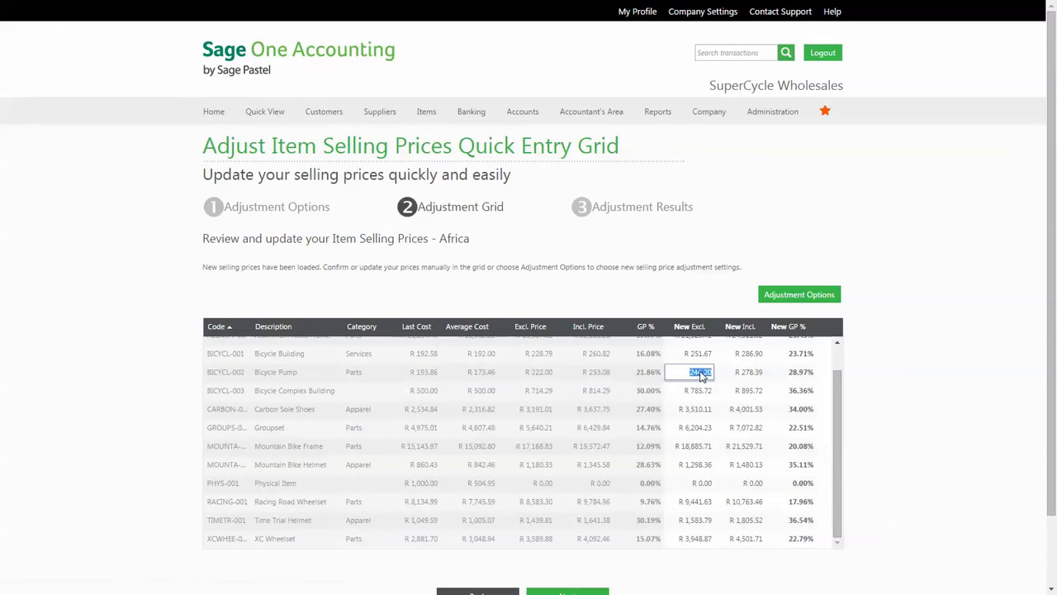
{"action": "type", "text": "222"}
{"action": "key", "text": "Tab"}
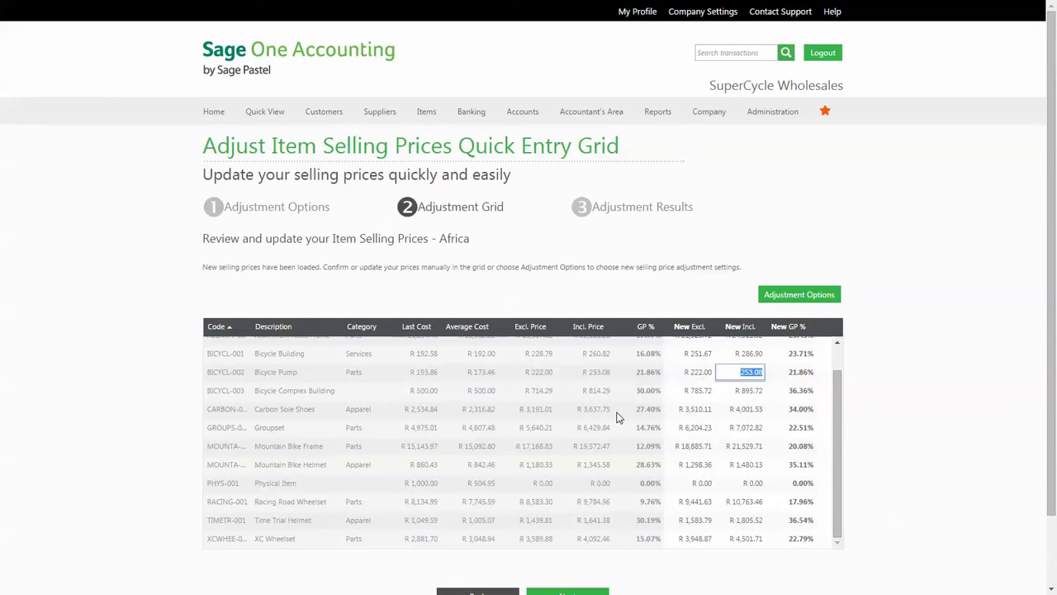
Set Carbon Sole Shoes' new GP to 50% and save the adjusted Africa prices
{"action": "left_click", "coordinate": [791, 413]}
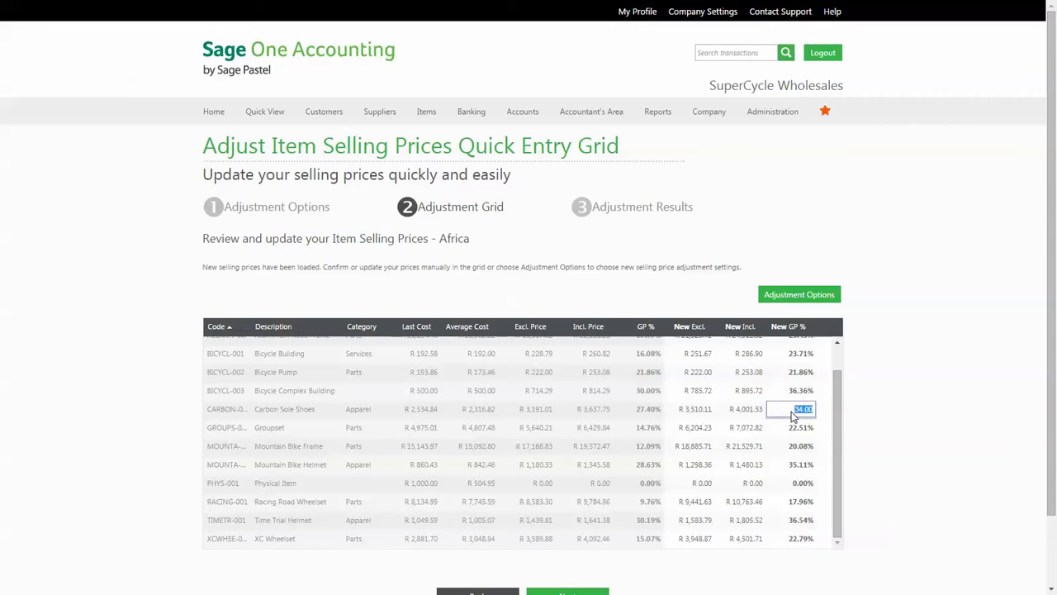
{"action": "type", "text": "50"}
{"action": "key", "text": "Tab"}
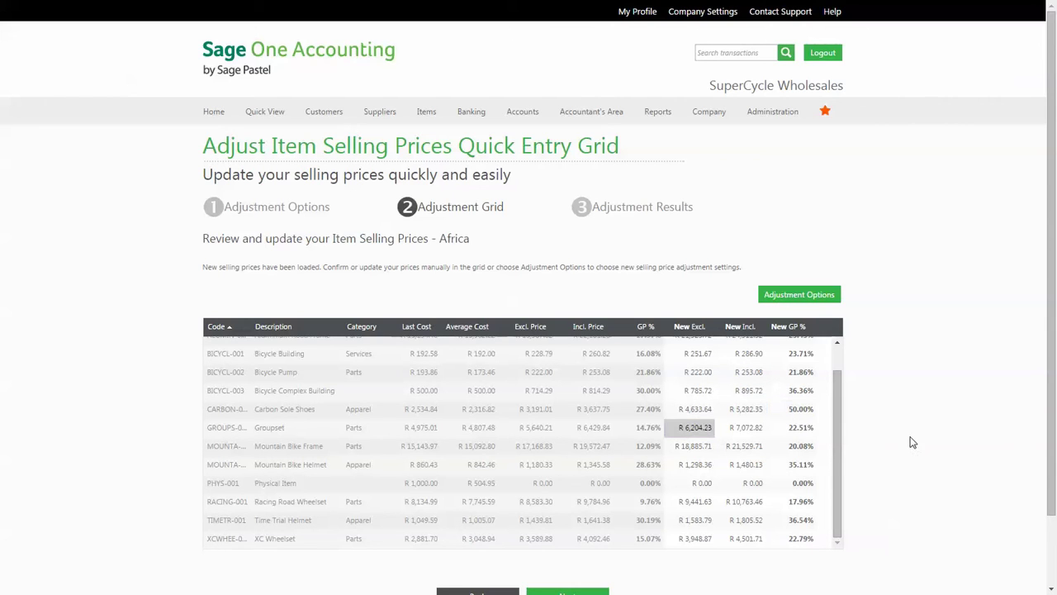
{"action": "scroll", "coordinate": [626, 498], "scroll_direction": "down", "scroll_amount": 2}
{"action": "left_click", "coordinate": [586, 532]}
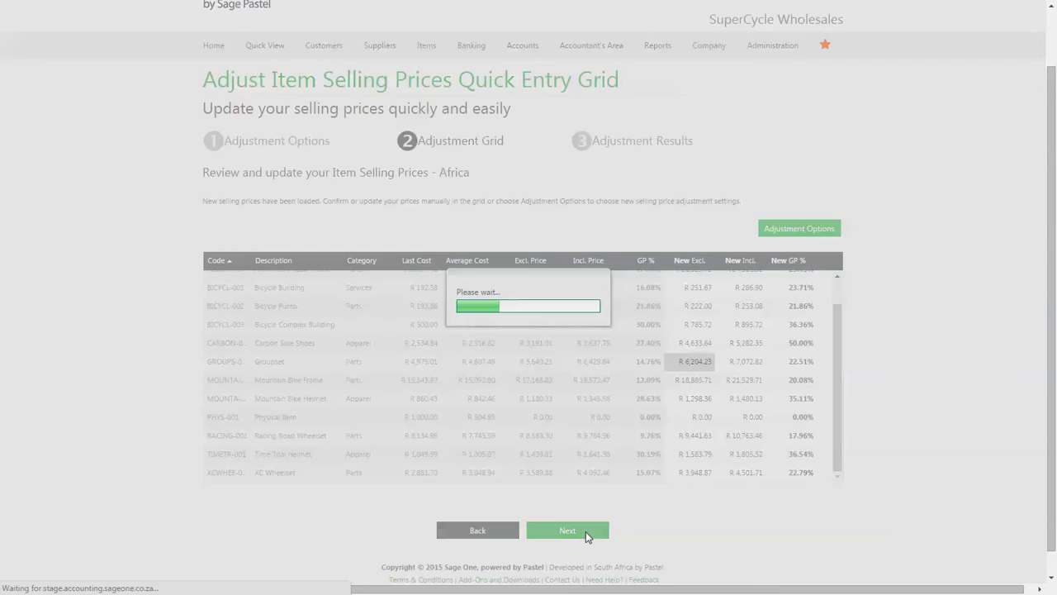